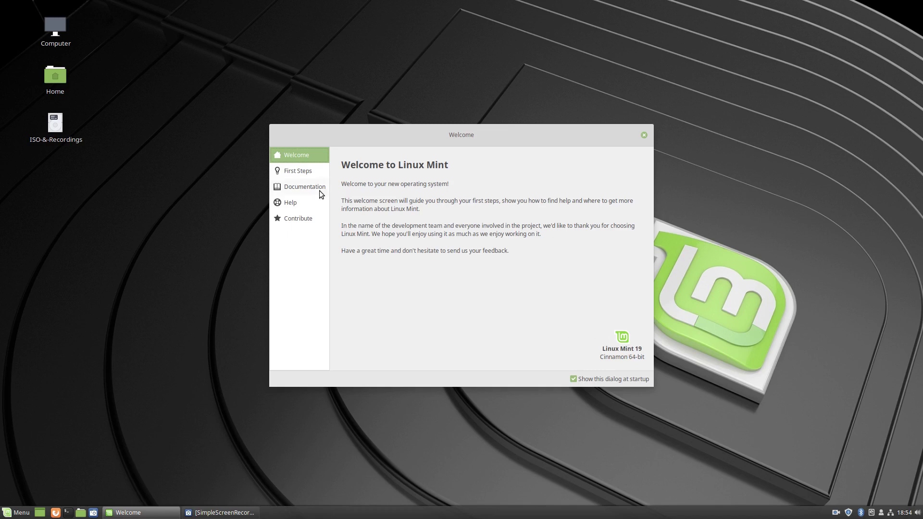
Step: Show the First Steps page, listing System Snapshots, Driver Manager and Update Manager
left_click(302, 173)
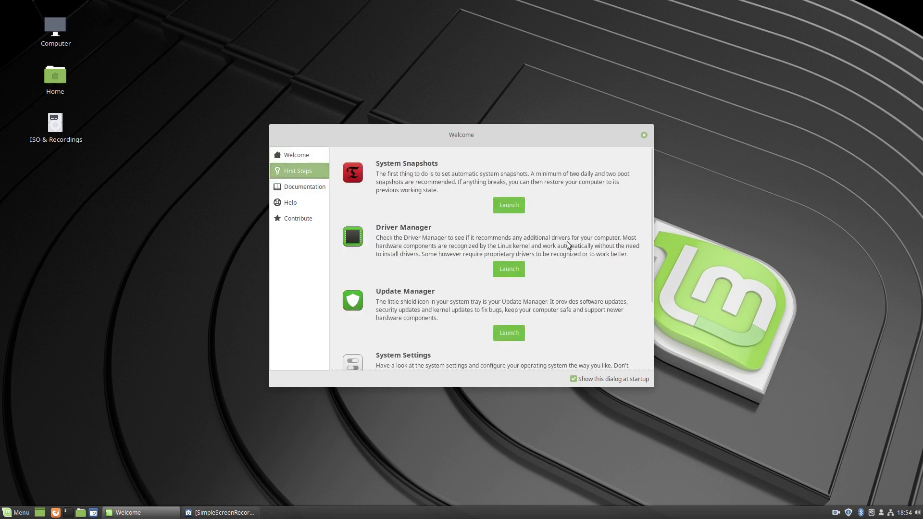
Step: Launch System Snapshots (Timeshift) and authenticate with the administrator password
left_click(506, 206)
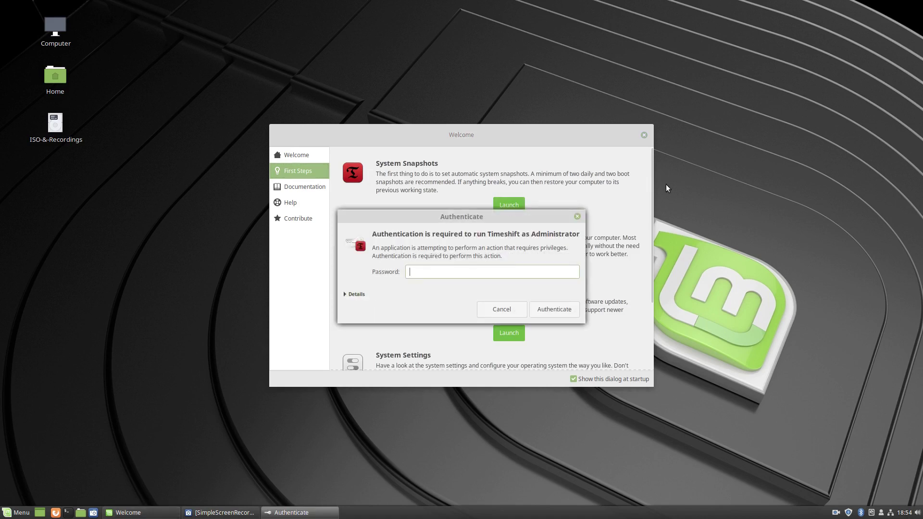
type("•••••••")
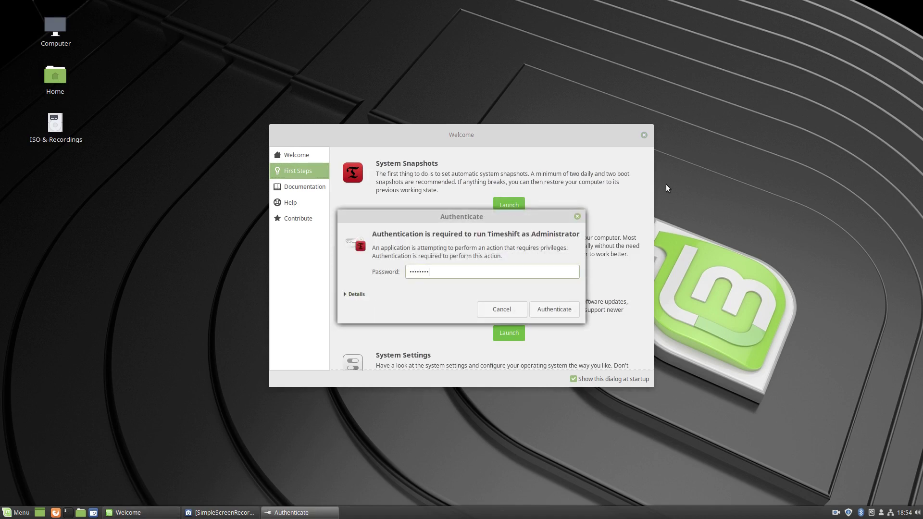
key("Return")
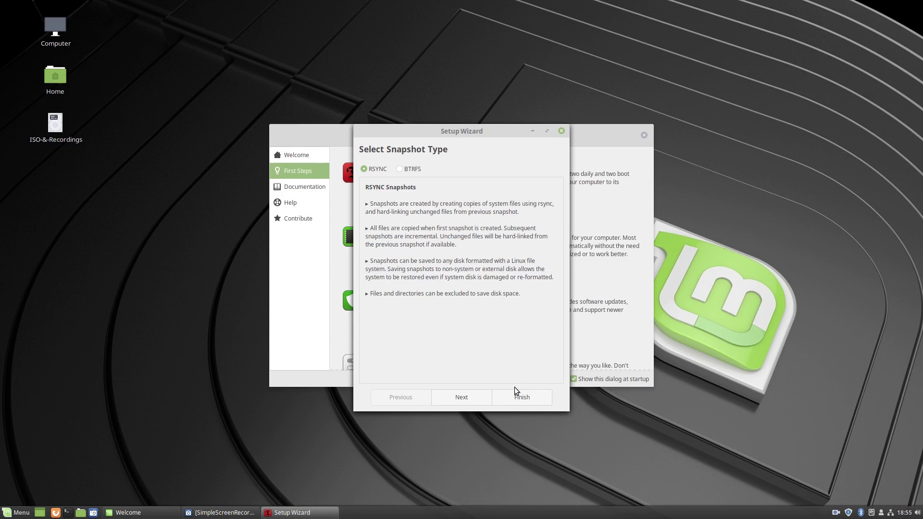
Step: Complete the Timeshift wizard: RSYNC to sda1 on the USB drive, weekly snapshots instead of daily
left_click(474, 394)
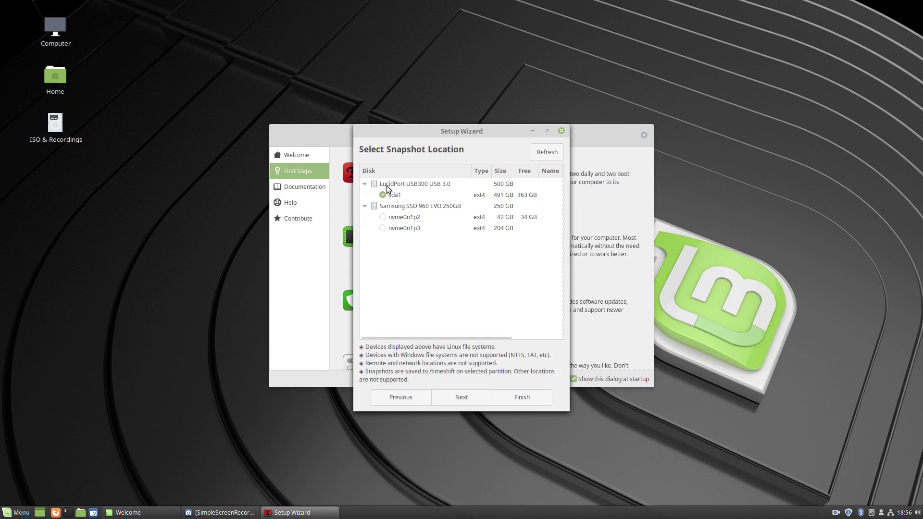
left_click(463, 398)
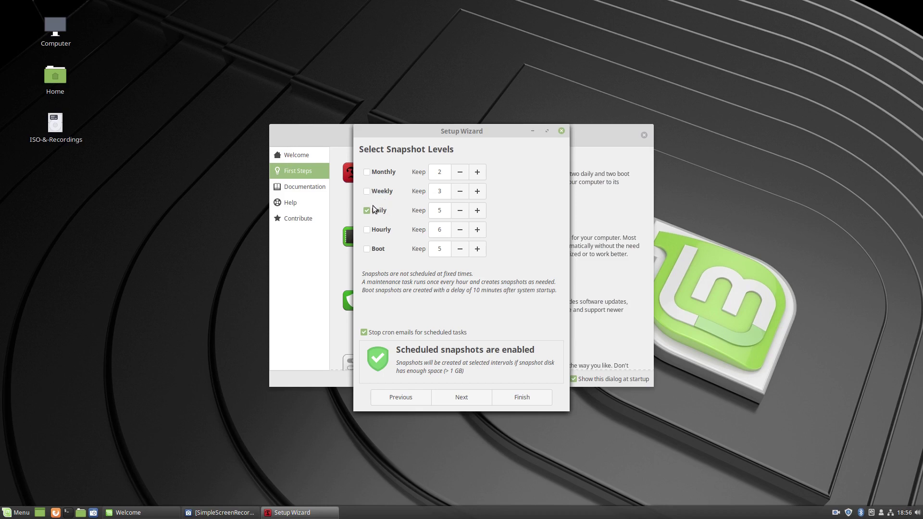
left_click(368, 192)
left_click(369, 211)
left_click(462, 399)
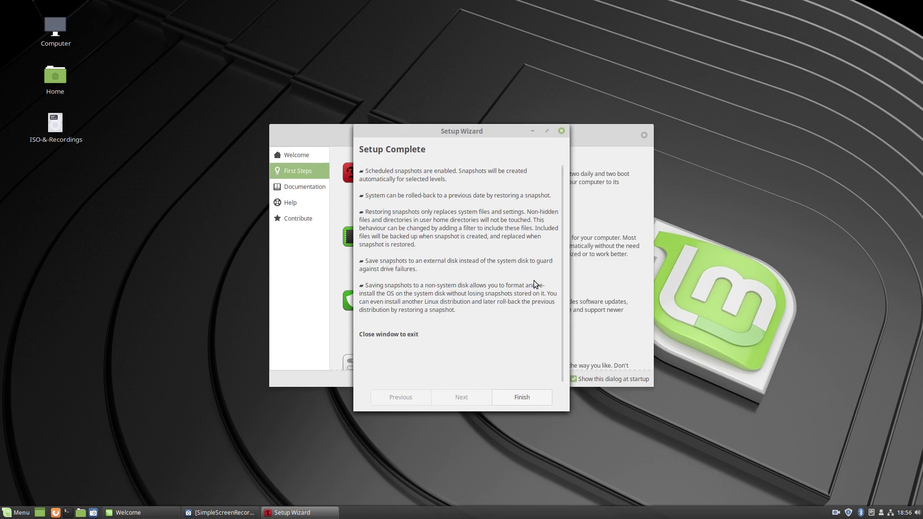
left_click(524, 396)
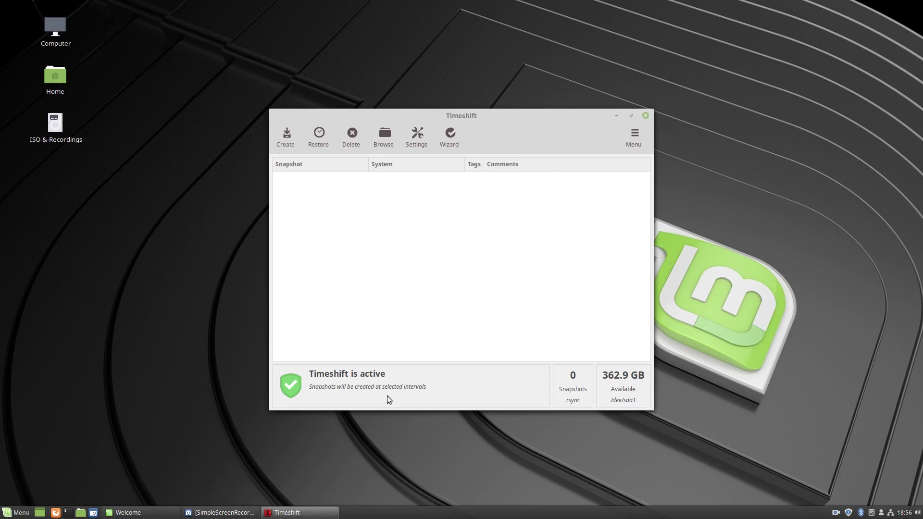
Step: Close Timeshift, then open Driver Manager with the password, confirm no proprietary drivers, and close it
left_click(646, 116)
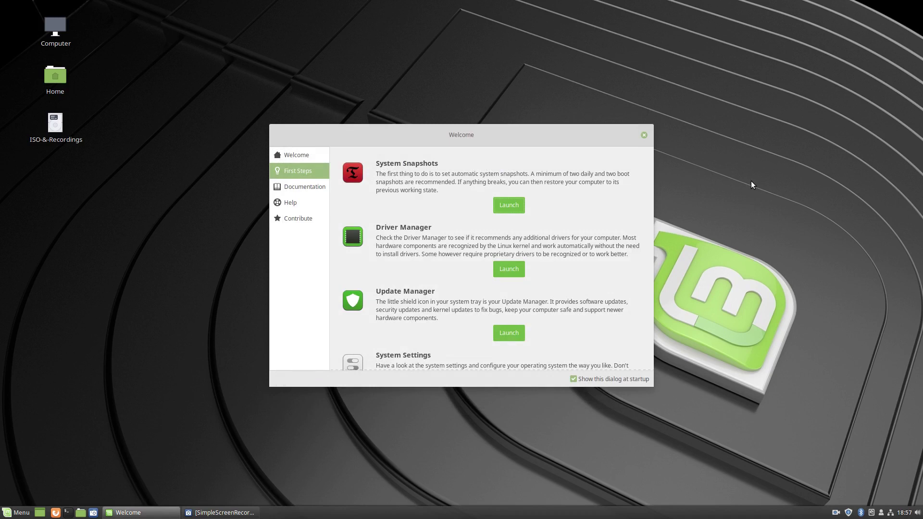
left_click(508, 271)
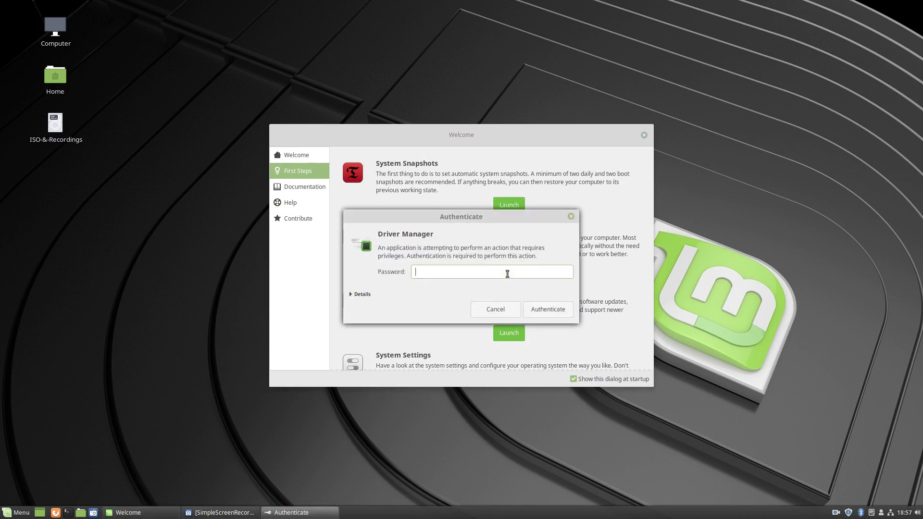
type("••••••••")
key("Return")
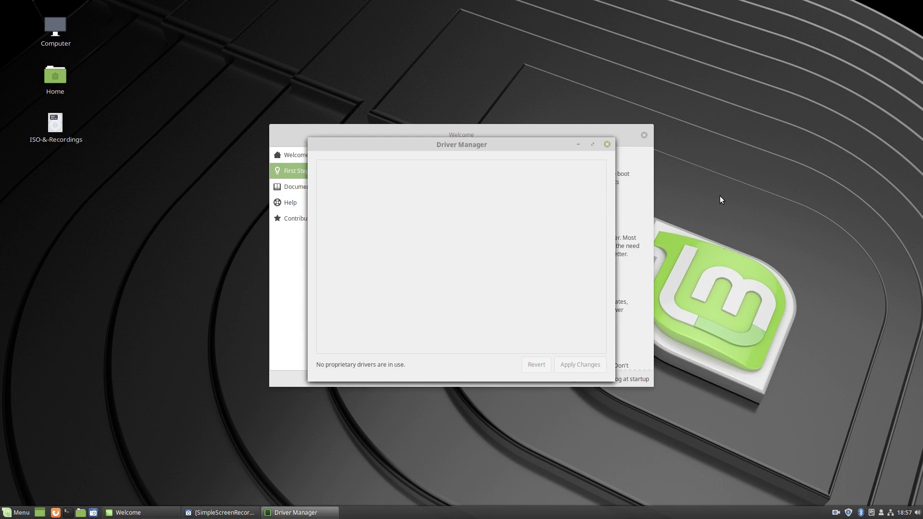
left_click(607, 145)
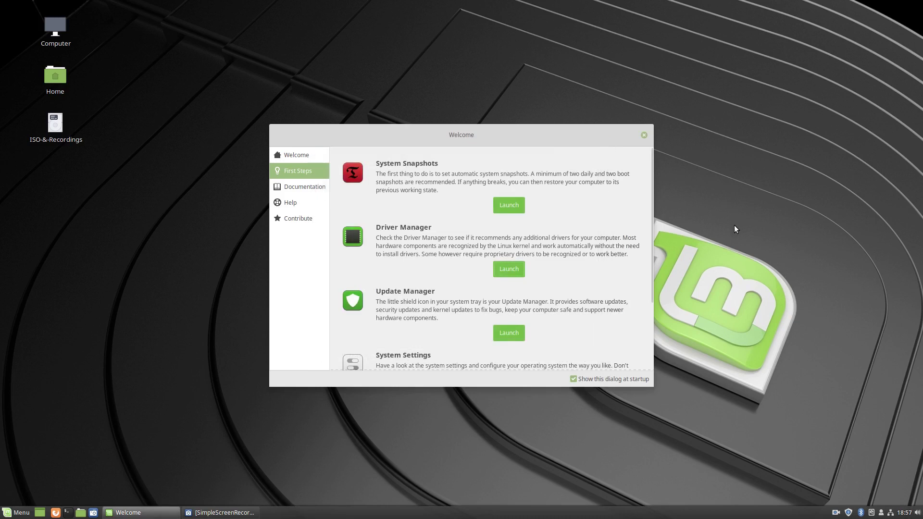
Step: Scroll down First Steps and launch Update Manager
scroll(586, 269, "down", 2)
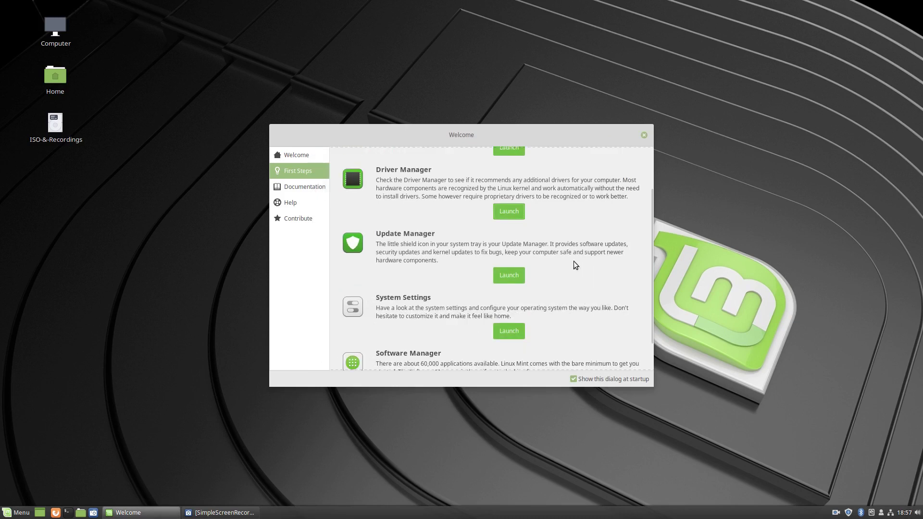
left_click(509, 275)
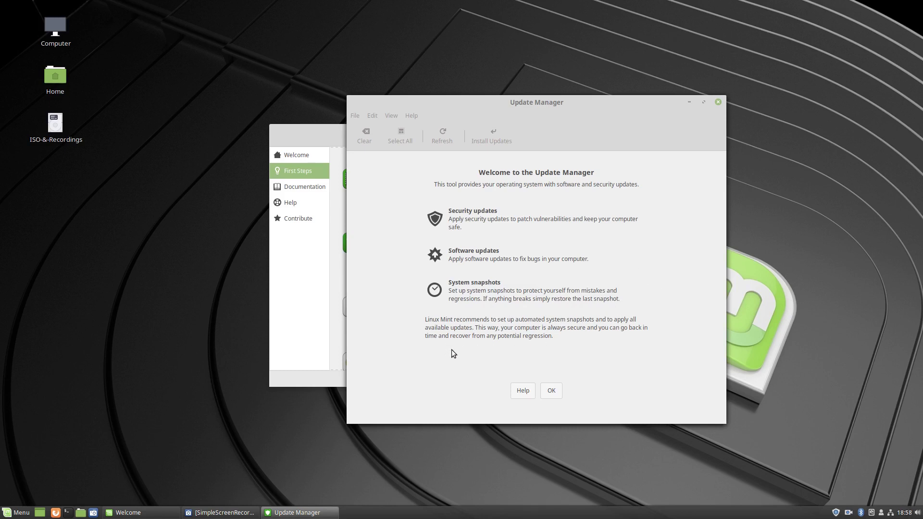
Step: Dismiss Update Manager's introduction, accept switching to a local mirror, and authenticate
left_click(544, 391)
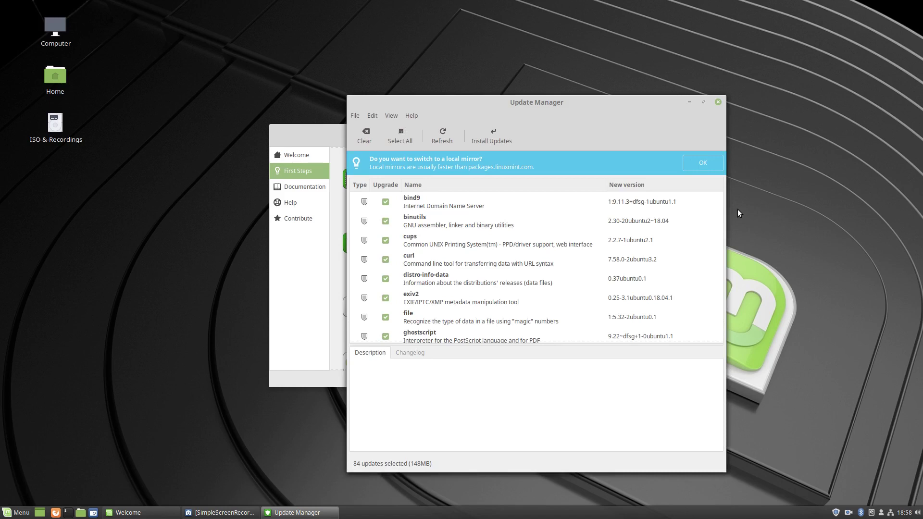
left_click(696, 166)
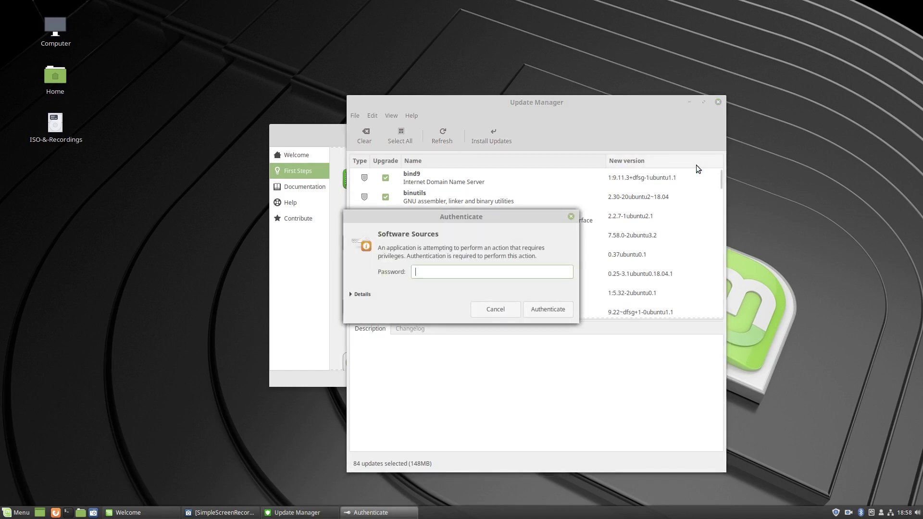
type("********")
key("Return")
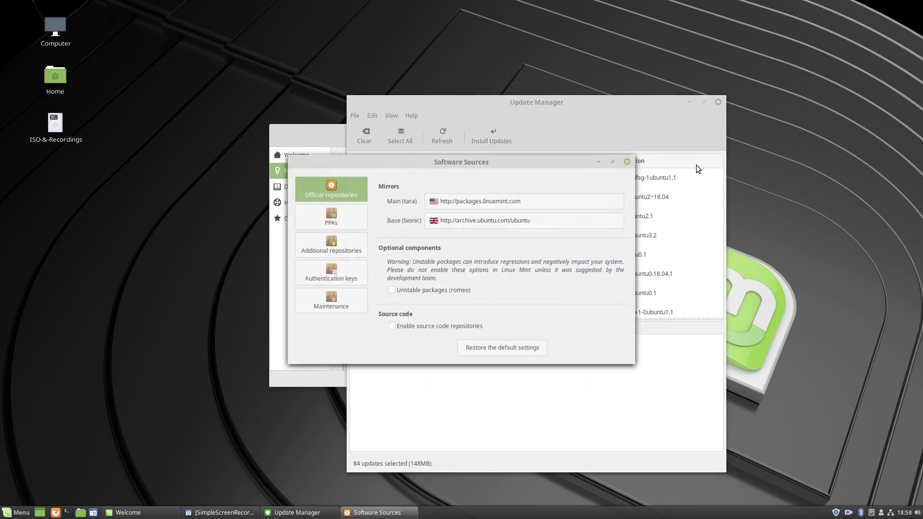
Step: Change the Main (tara) mirror to AARNet and apply it
left_click(515, 197)
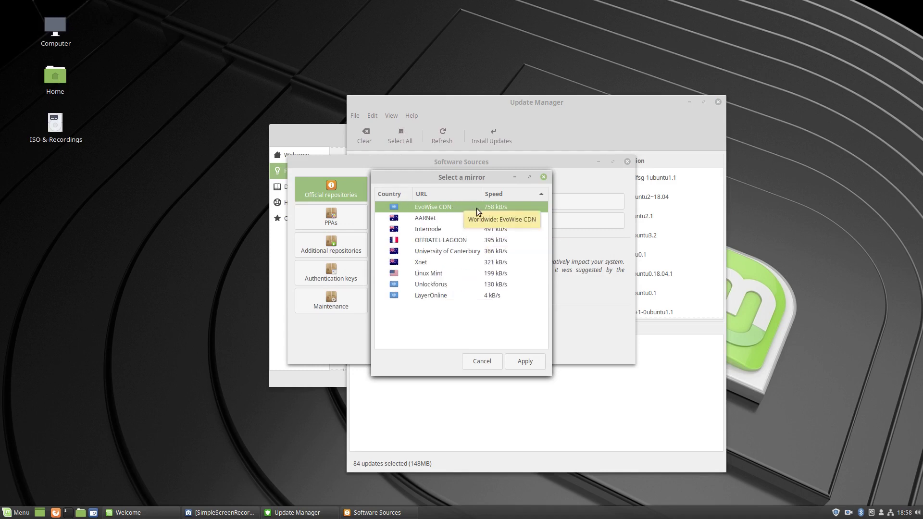
left_click(428, 219)
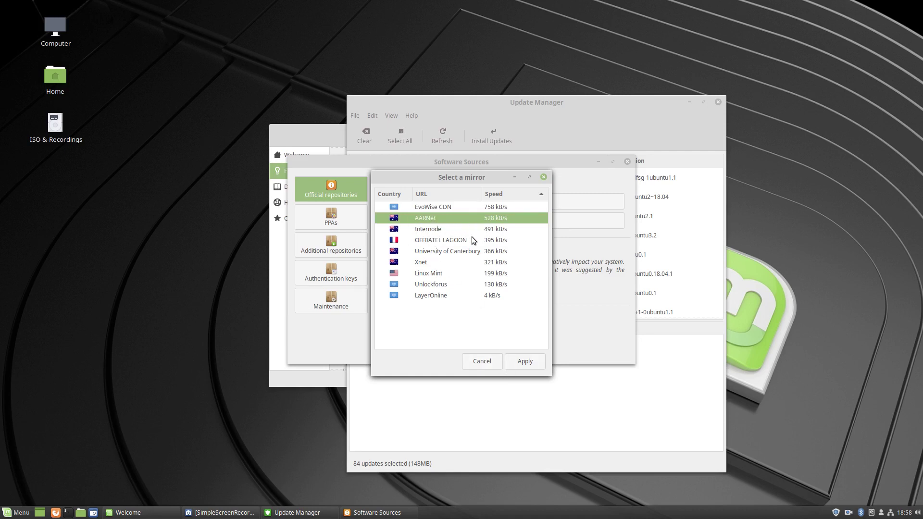
left_click(526, 362)
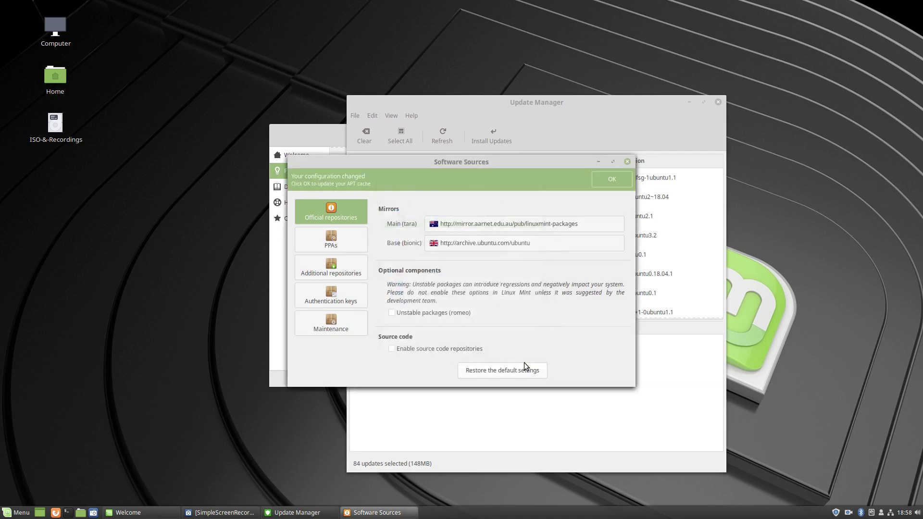
Step: Switch the Base (bionic) mirror to Internode, apply, and refresh the package cache
left_click(477, 244)
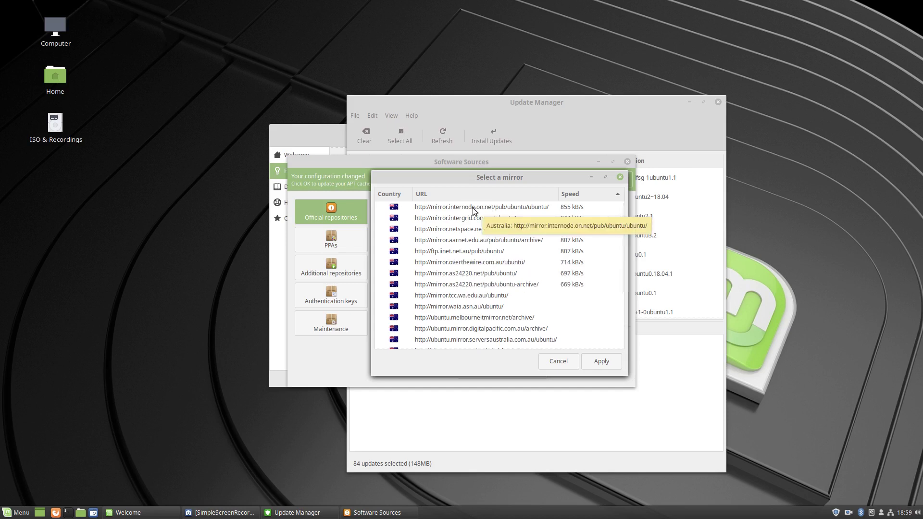
left_click(473, 207)
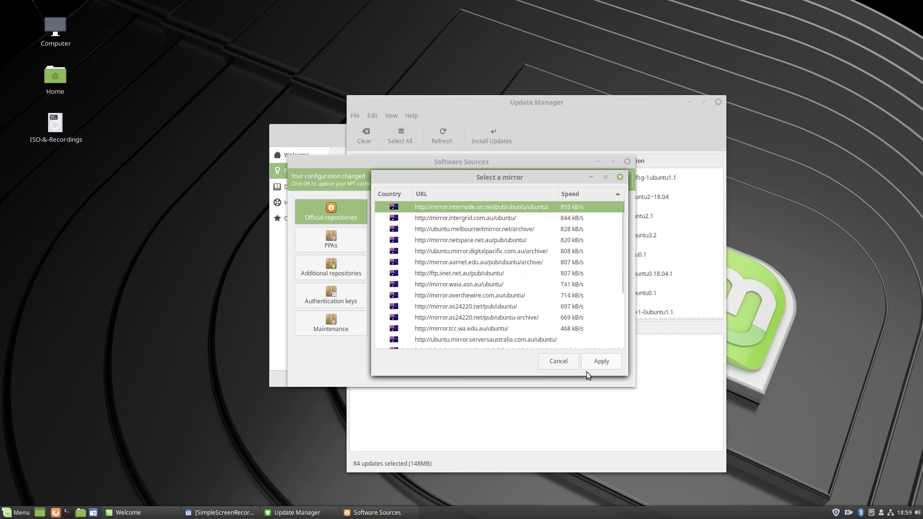
left_click(602, 362)
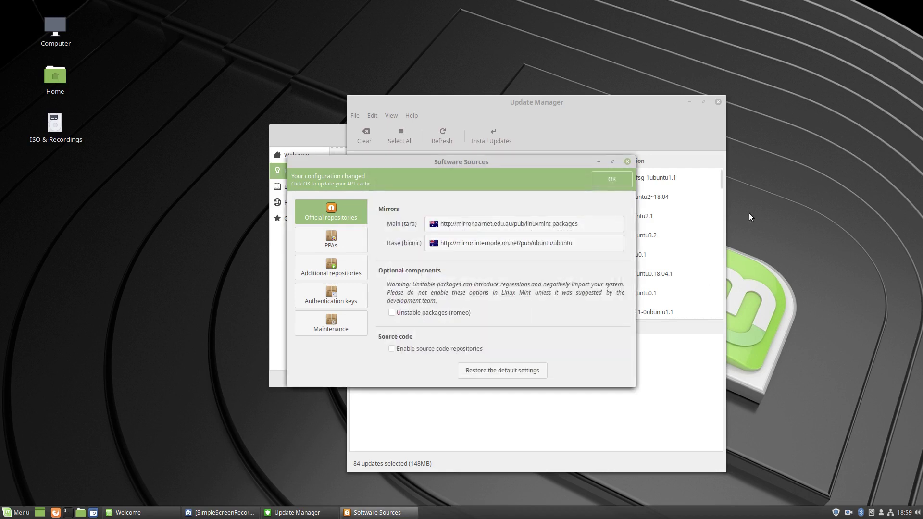
left_click(615, 180)
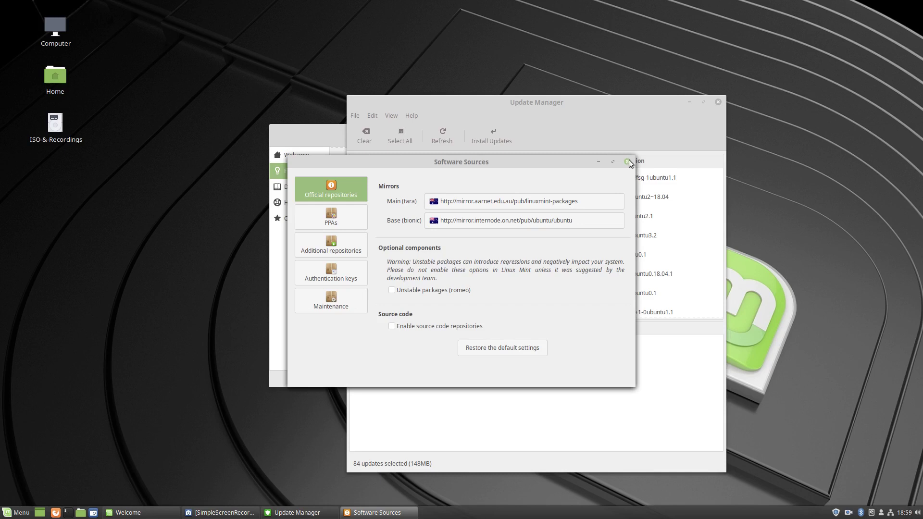
Step: Close Software Sources and install the updates, accepting additional packages and authenticating
left_click(628, 161)
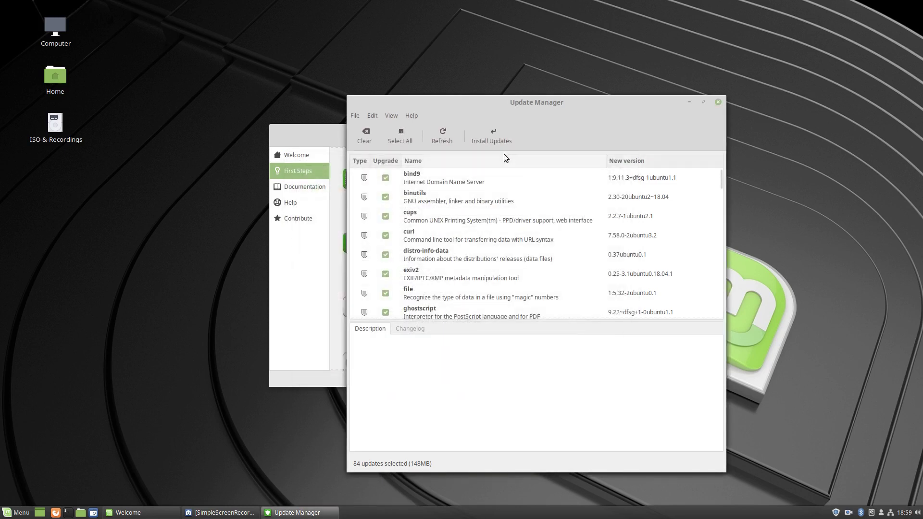
left_click(500, 138)
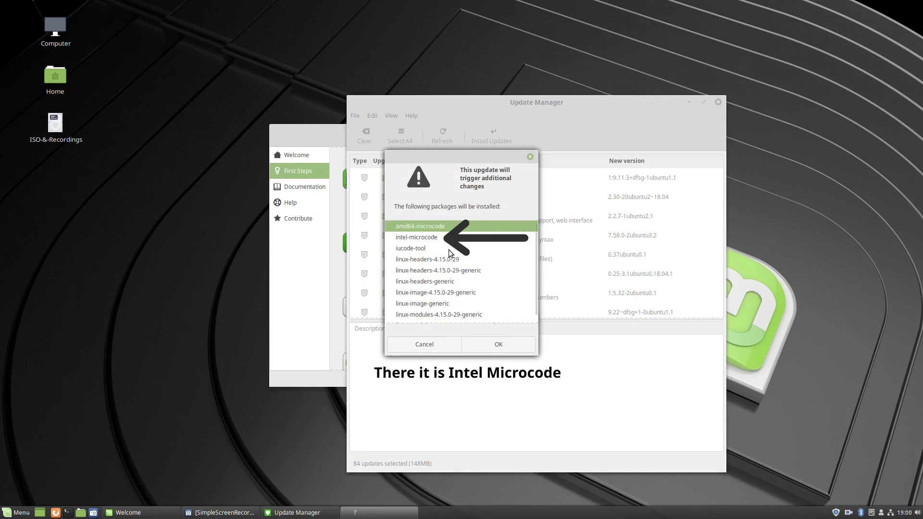
left_click(499, 345)
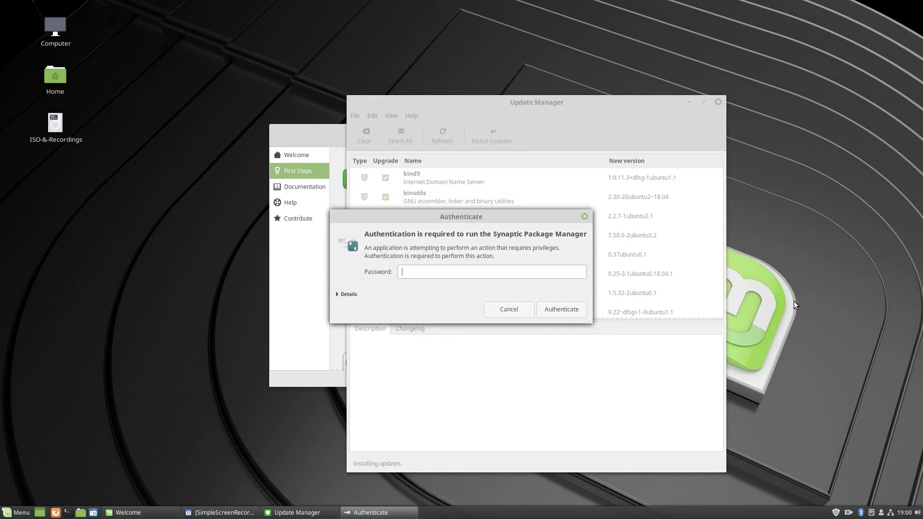
type("••••••••")
key("Return")
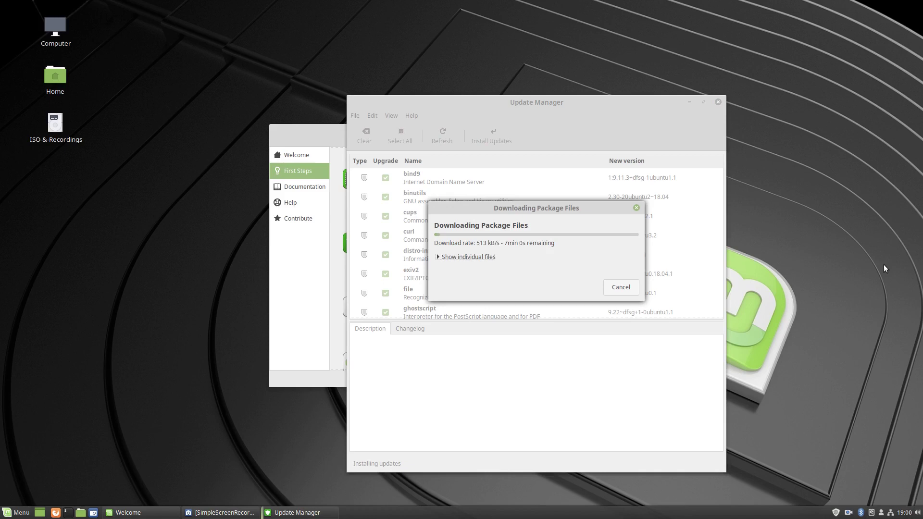
Step: Return to the Welcome screen and launch System Settings from First Steps
left_click(296, 136)
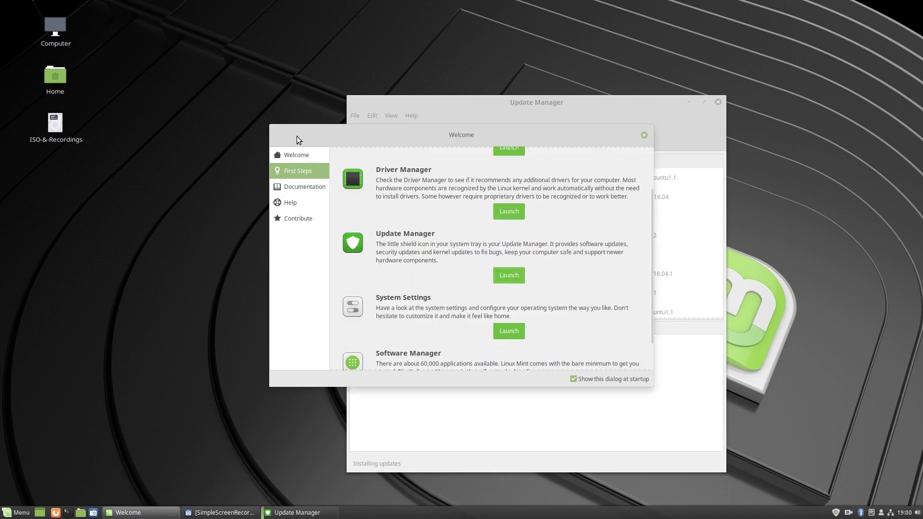
scroll(596, 292, "down", 2)
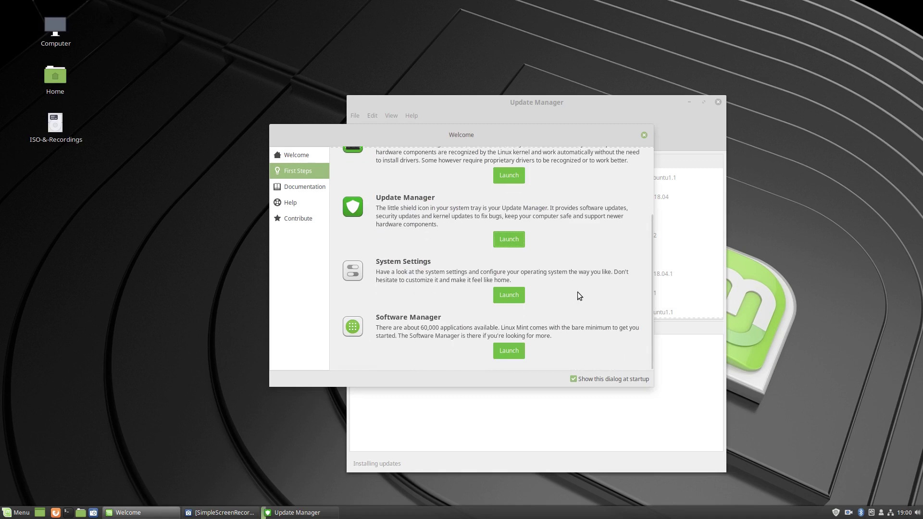
left_click(509, 295)
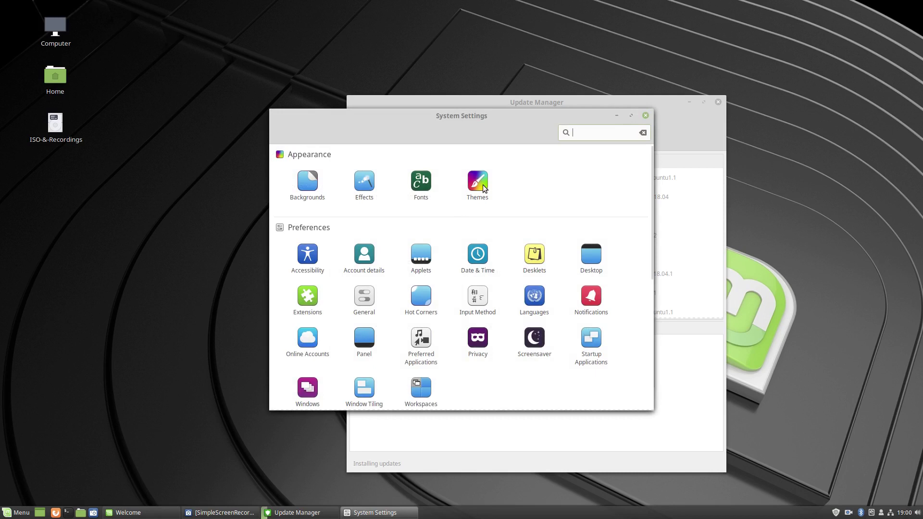
Step: Show System Settings' location in the main application menu, then dismiss the menu
scroll(483, 185, "down", 3)
scroll(483, 185, "up", 3)
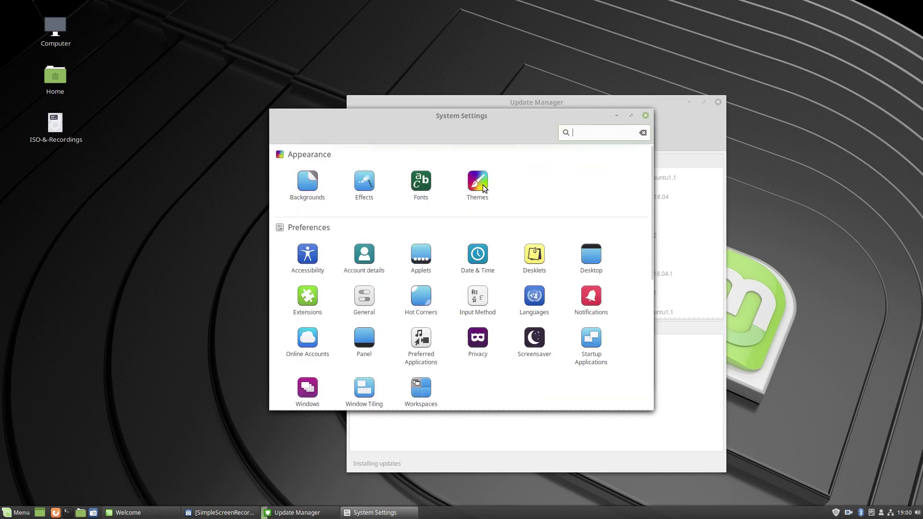
left_click(12, 511)
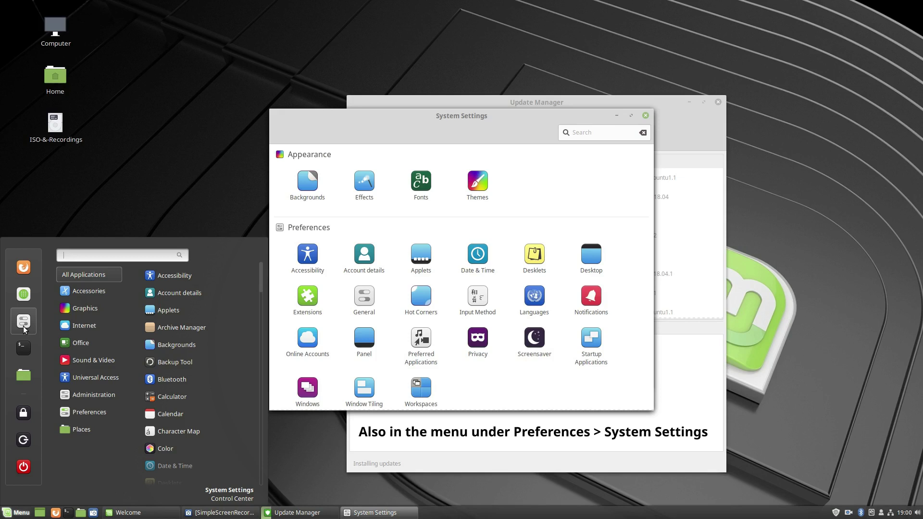
key("Escape")
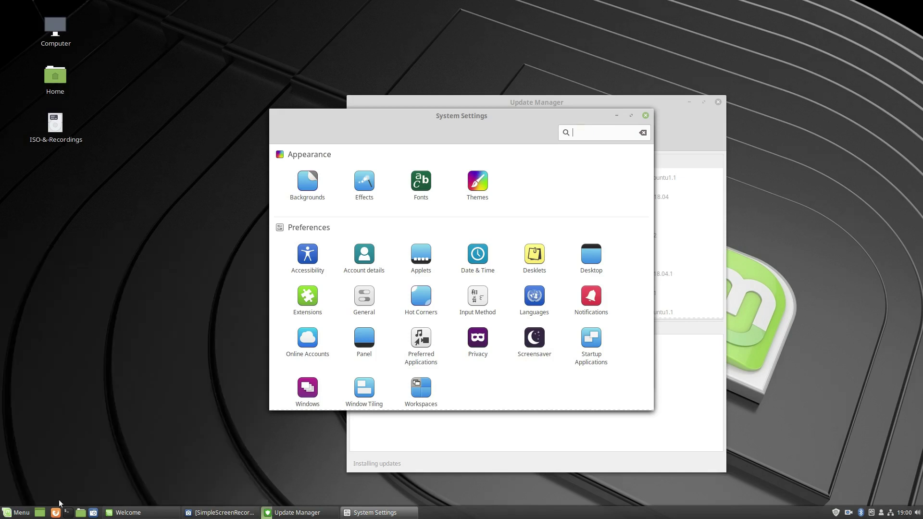
Step: Close System Settings, launch Software Manager, find it in the menu, then close it after it stops responding
left_click(646, 116)
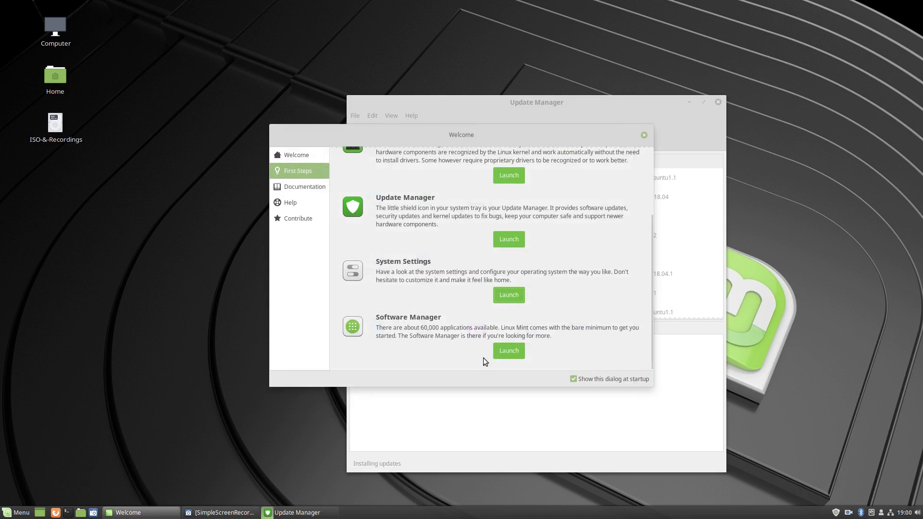
left_click(510, 349)
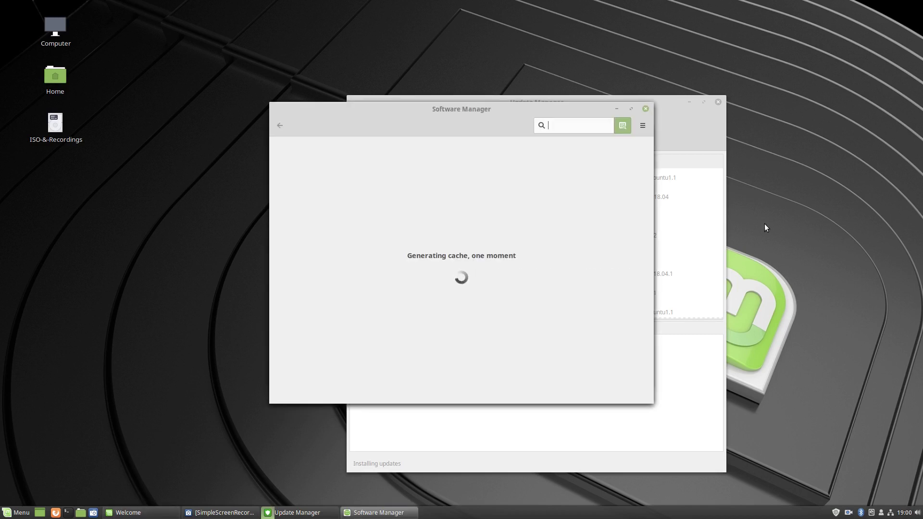
left_click(10, 511)
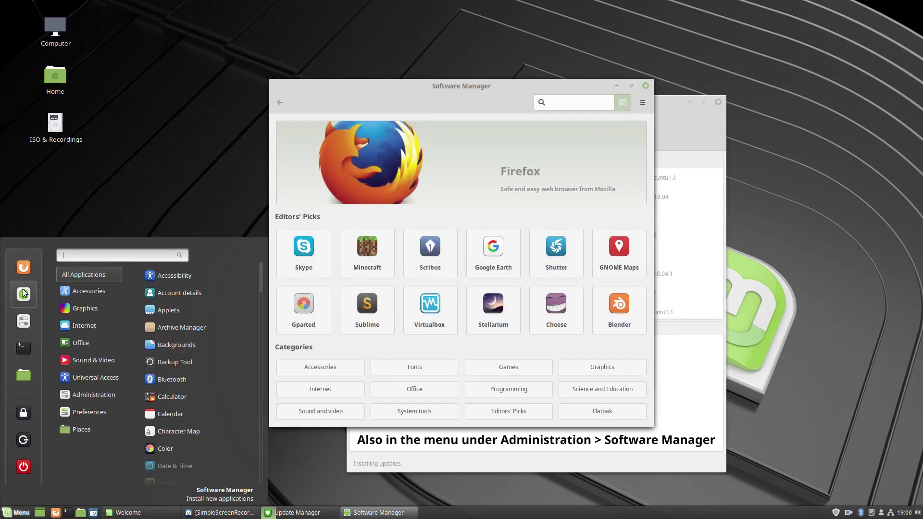
left_click(8, 512)
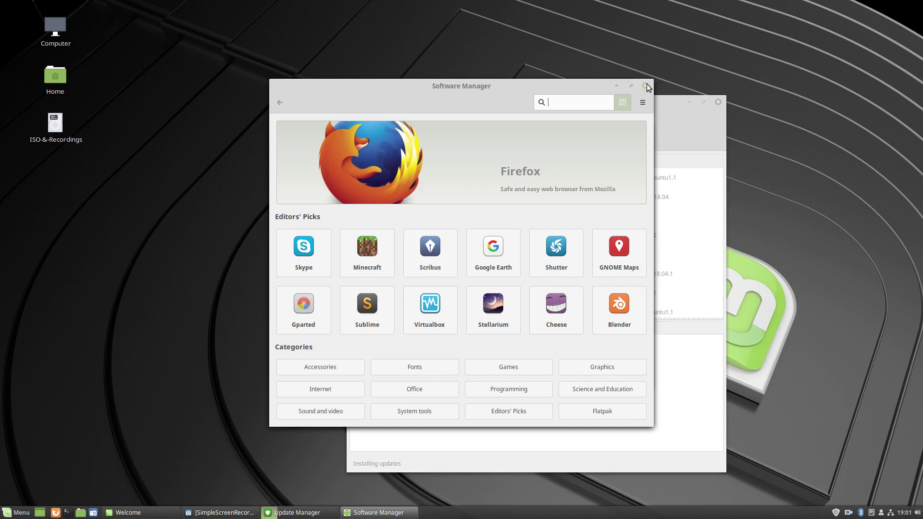
left_click_drag(438, 86, 401, 103)
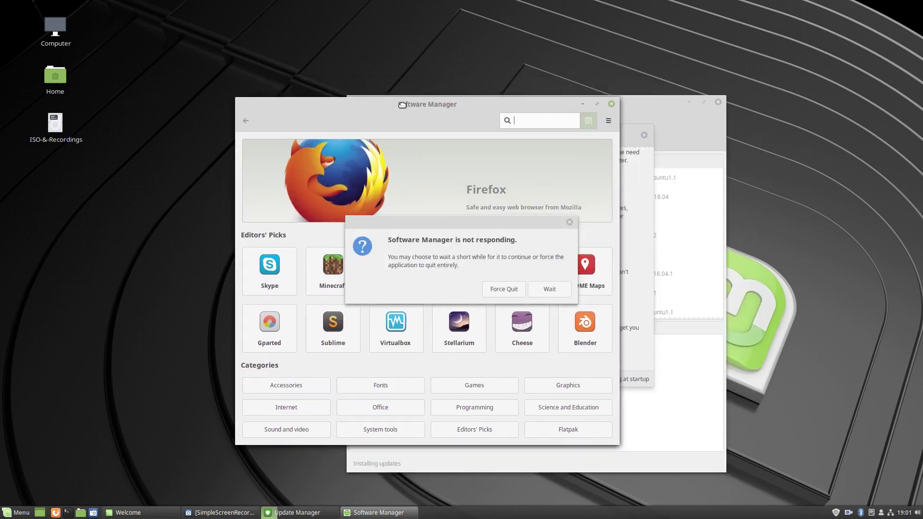
left_click(549, 289)
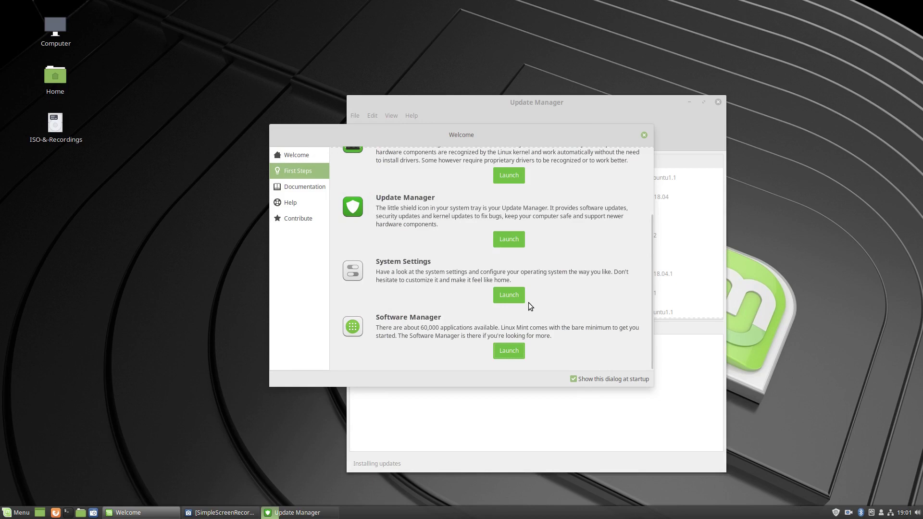
Step: Shift the Welcome window right and scroll First Steps back up to System Snapshots
left_click_drag(549, 137, 612, 139)
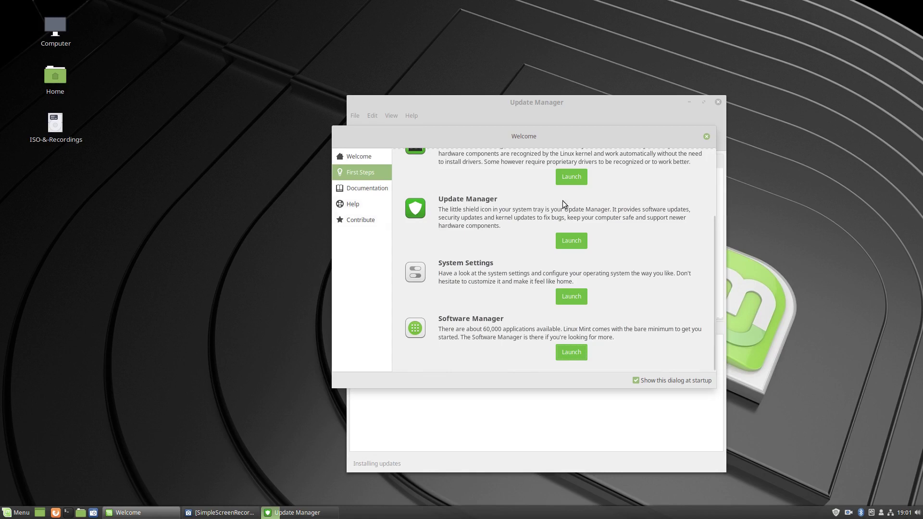
scroll(591, 290, "up", 3)
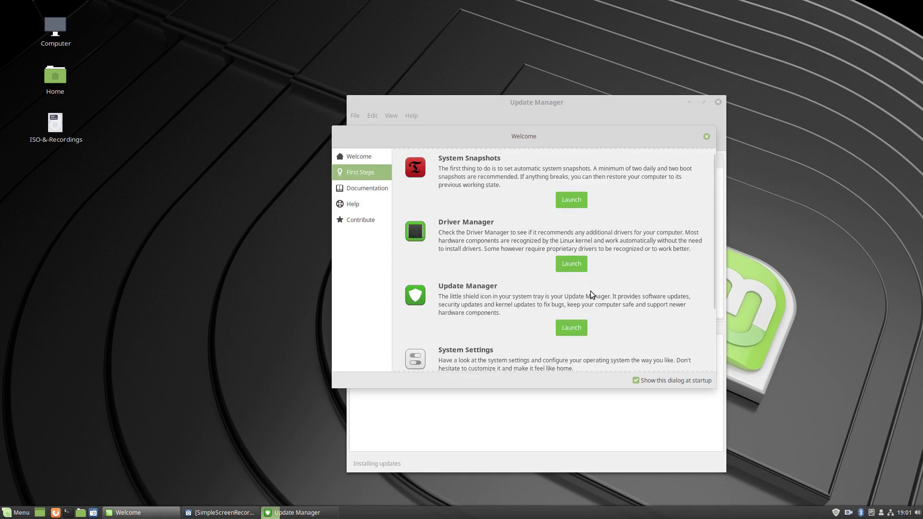
scroll(590, 293, "up", 1)
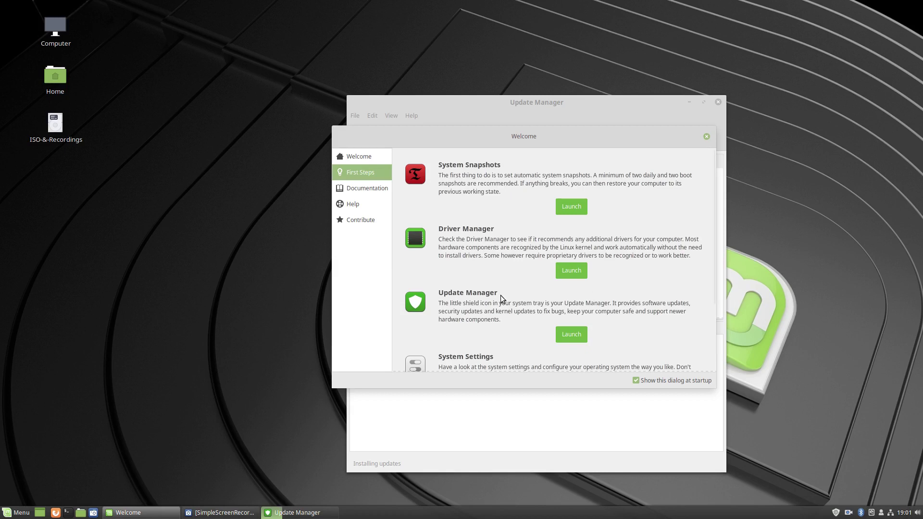
Step: Show the Documentation page with its Documentation, New Features and Release Notes entries
left_click(354, 190)
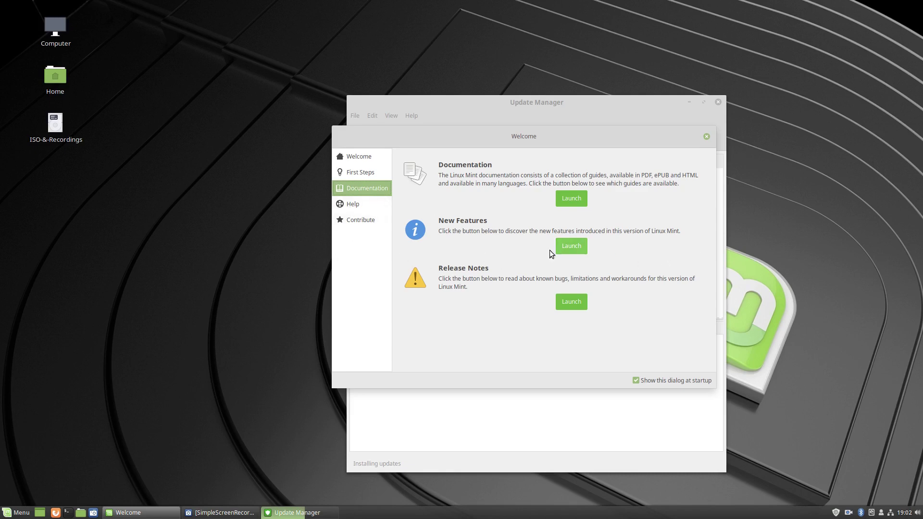
Step: View the Help and Contribute pages, then return to the Welcome to Linux Mint page
left_click(352, 206)
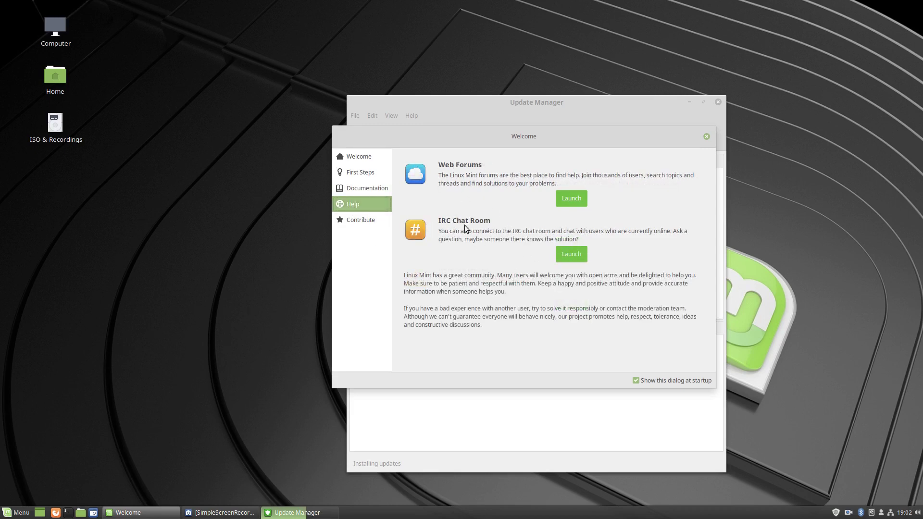
left_click(355, 220)
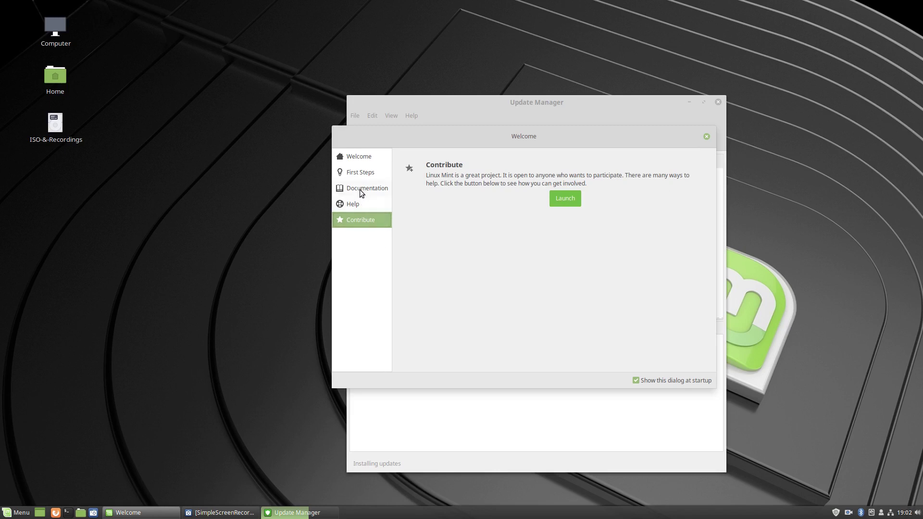
left_click(359, 156)
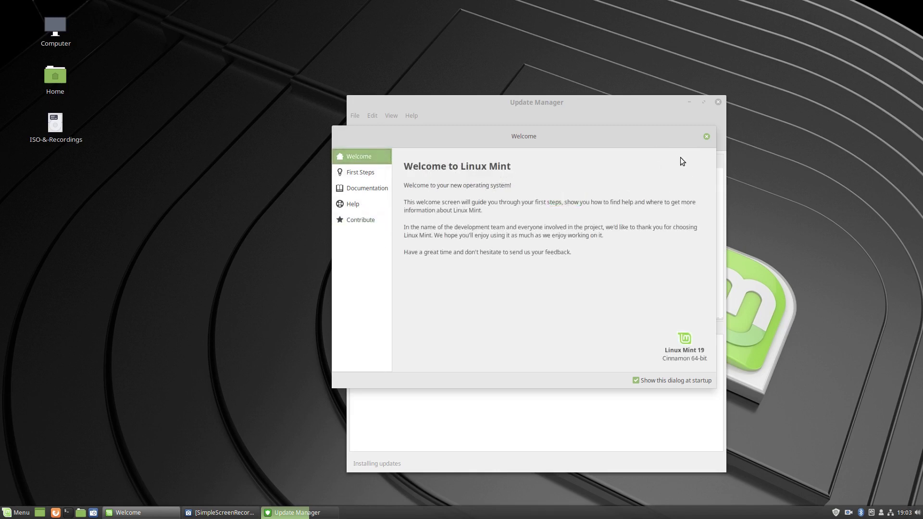
Step: Close the Welcome window, leaving Update Manager reporting the system is up to date
left_click(707, 137)
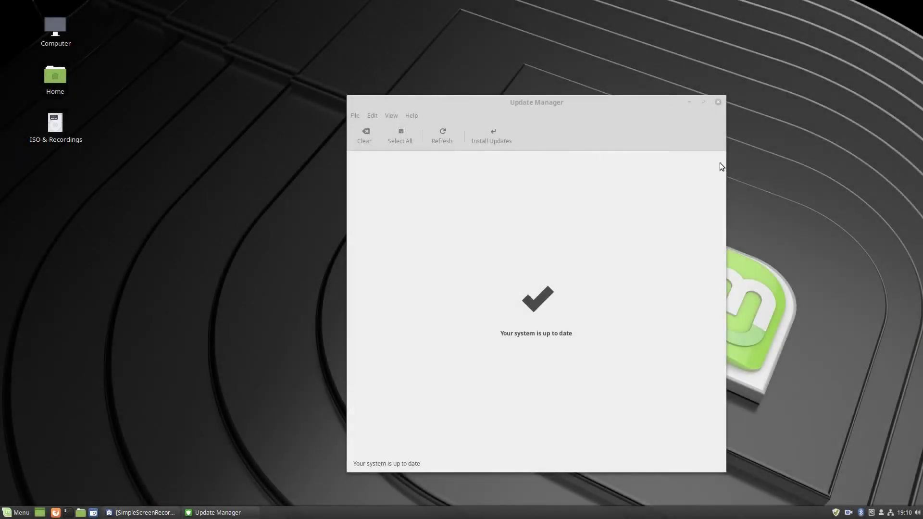
Step: Close the Update Manager window, leaving the empty desktop
left_click(719, 103)
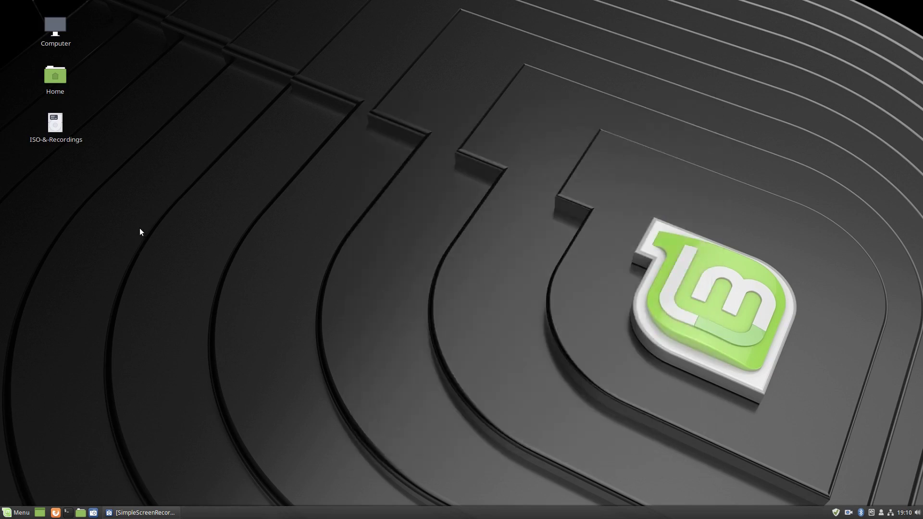
Step: On the ISO-&-Recordings drive, open timeshift/snapshots-weekly/2018-07-28_19-00-01
double_click(56, 124)
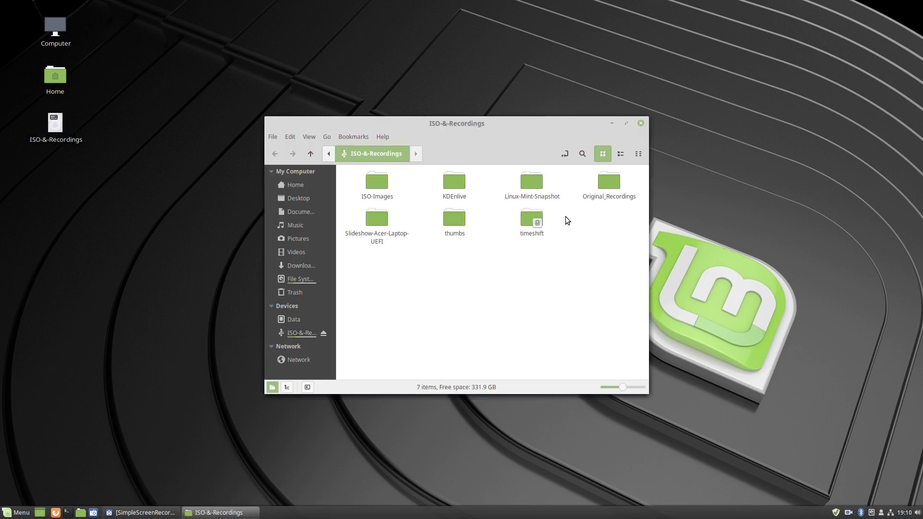
double_click(531, 183)
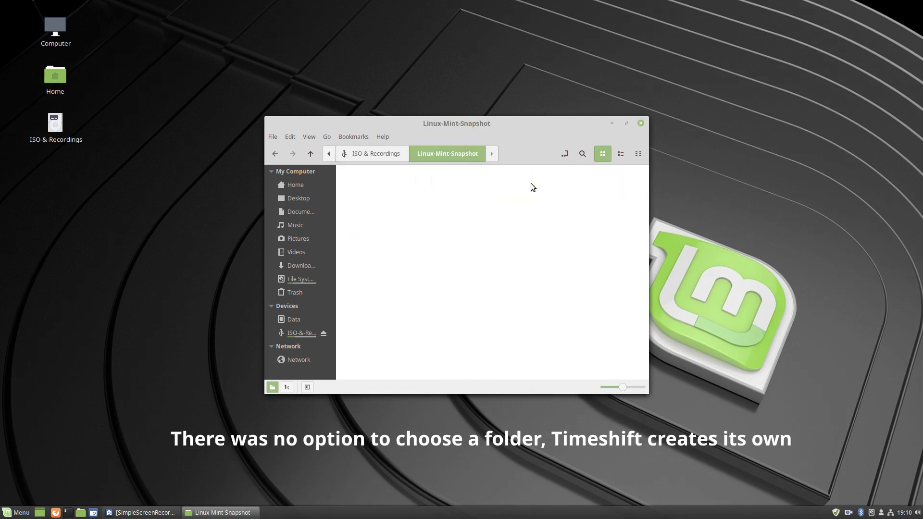
left_click(282, 152)
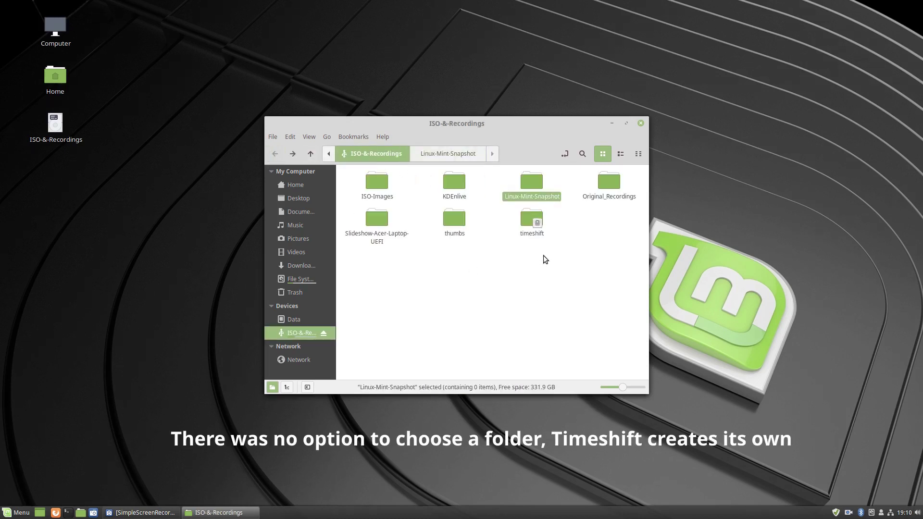
double_click(529, 219)
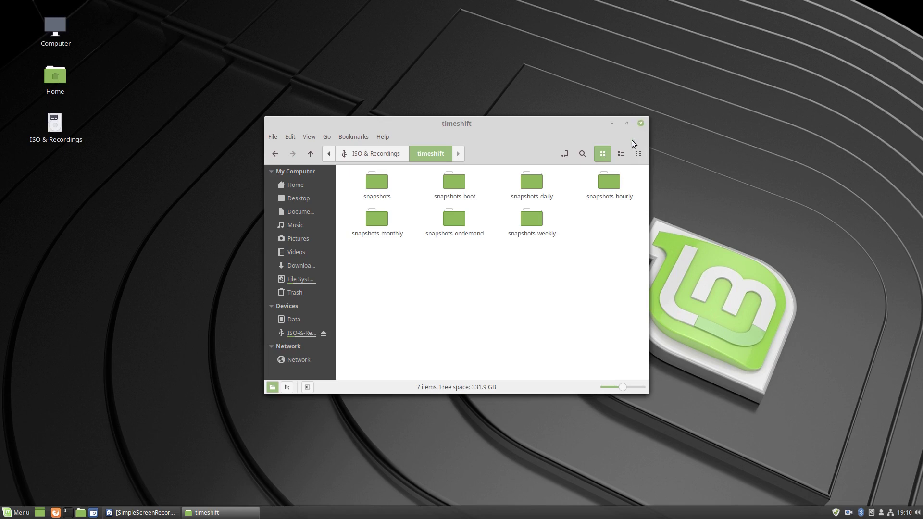
double_click(531, 221)
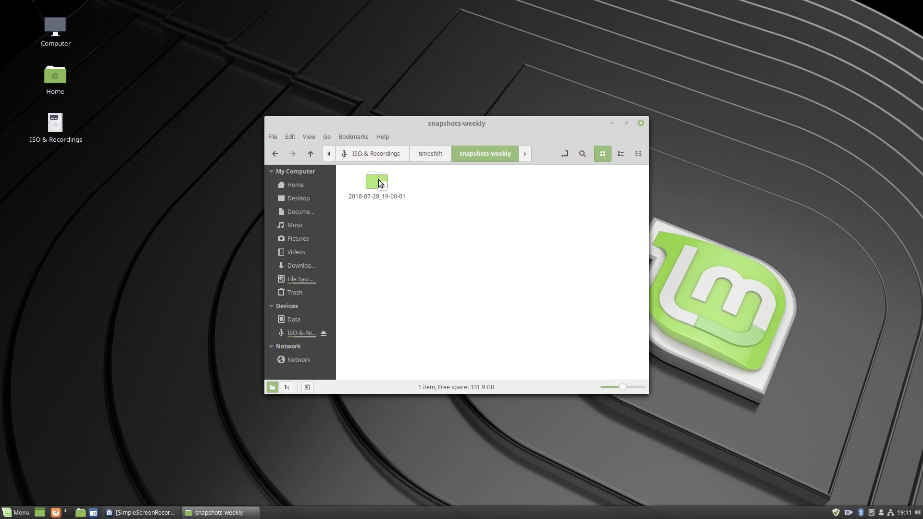
double_click(378, 182)
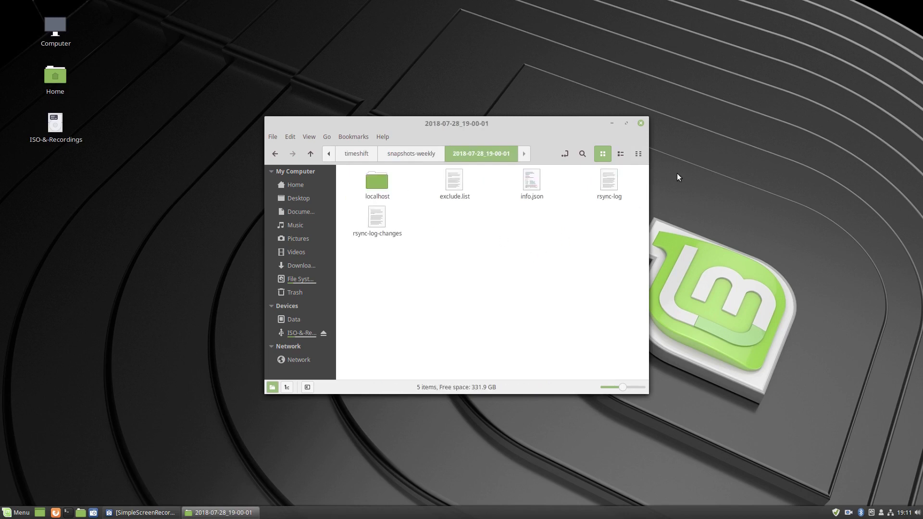
Step: Close the Nemo file manager window to return to the bare desktop
left_click(640, 123)
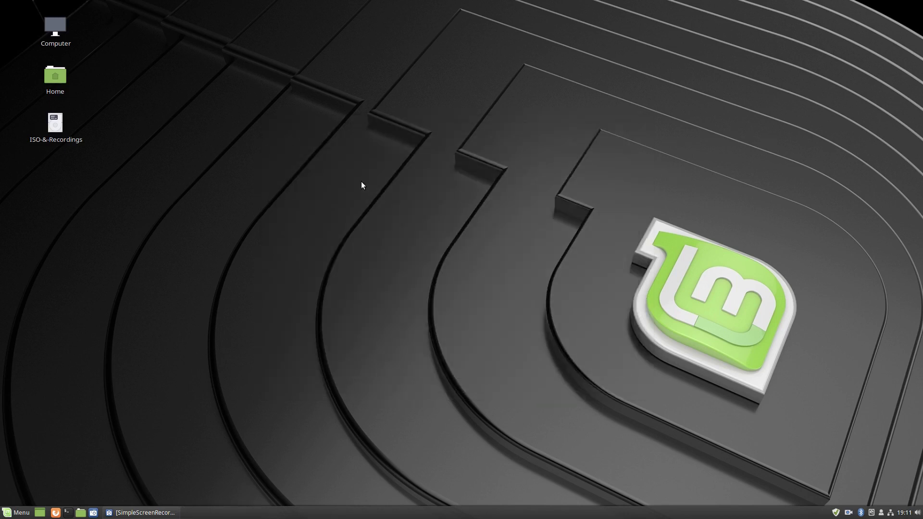